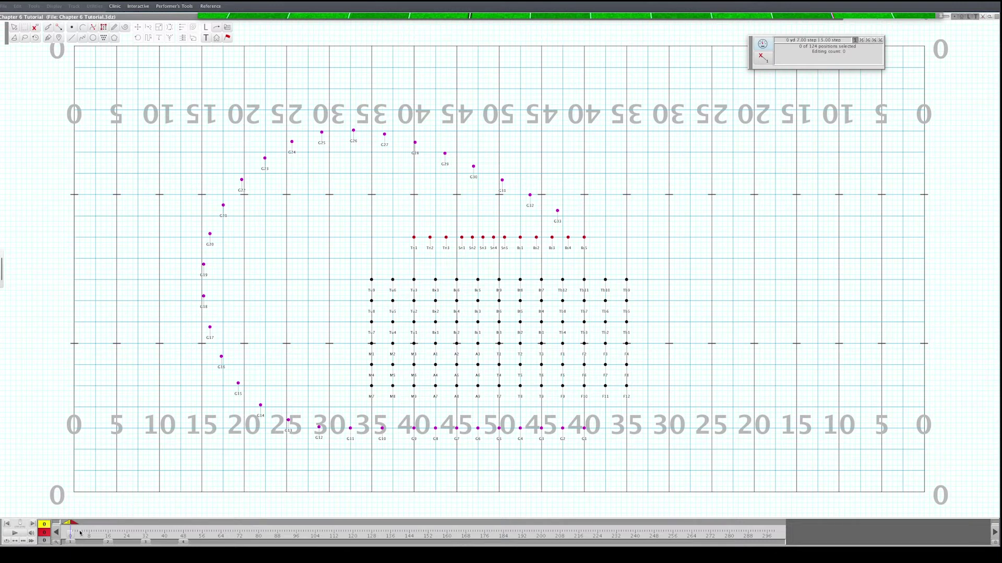
Preview the block formation partway into its transition, with travel paths toward the curved lines shown
left_click_drag(74, 523, 110, 526)
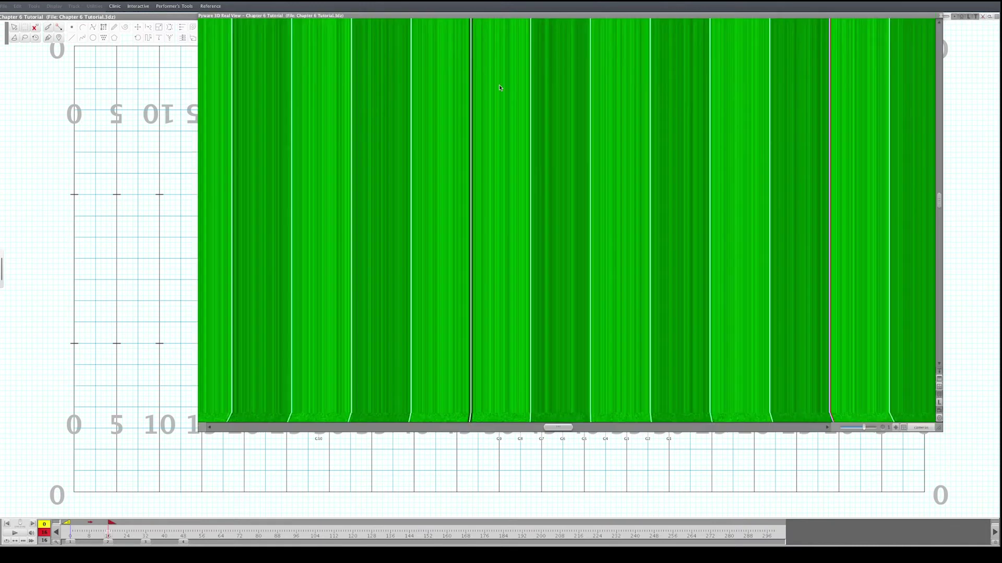
Zoom into the 3D field view and play the transition through to count 16
scroll(642, 273, "up", 5)
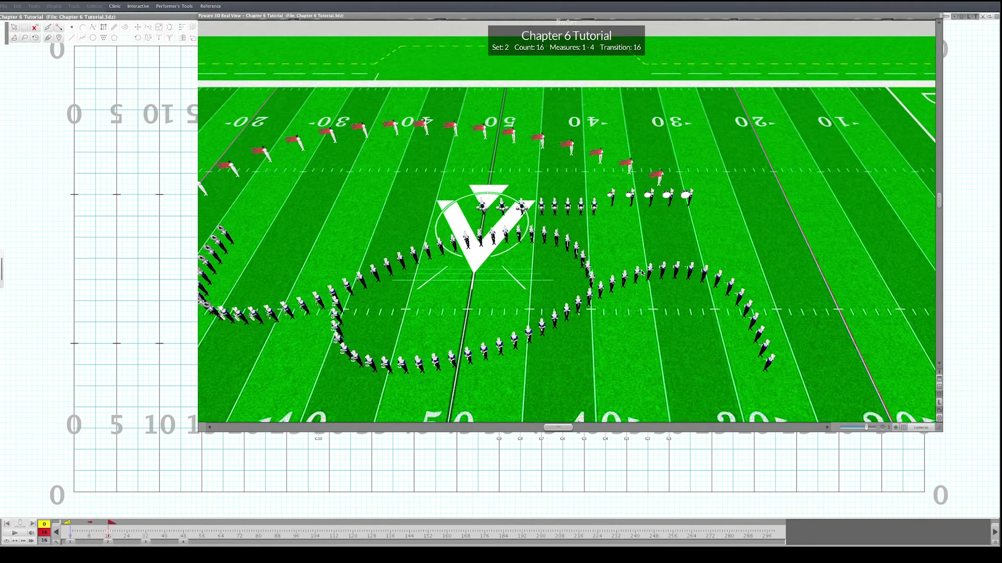
left_click(20, 534)
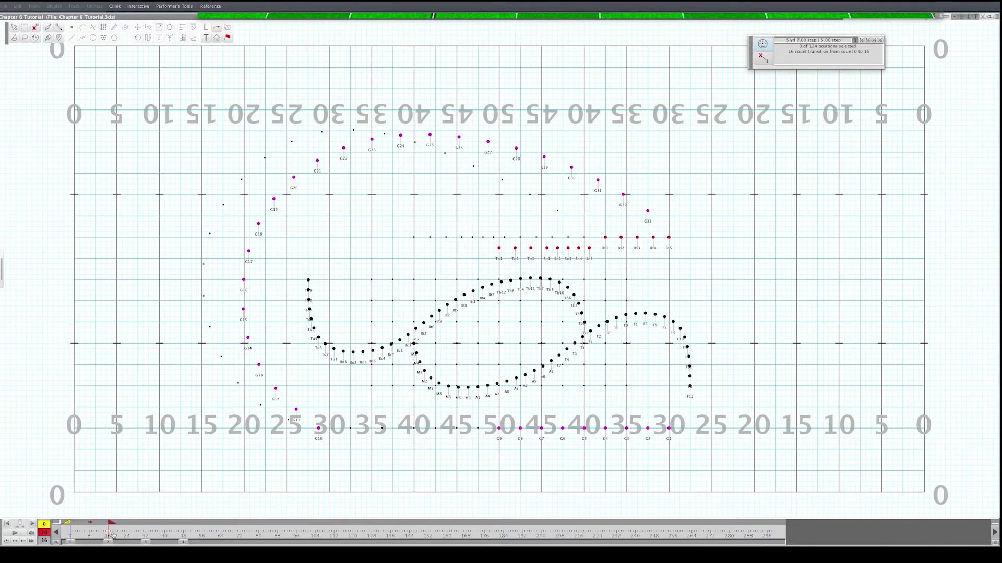
Add a page tab at count 8, making an 8-count transition from count 0 to 8
left_click(994, 544)
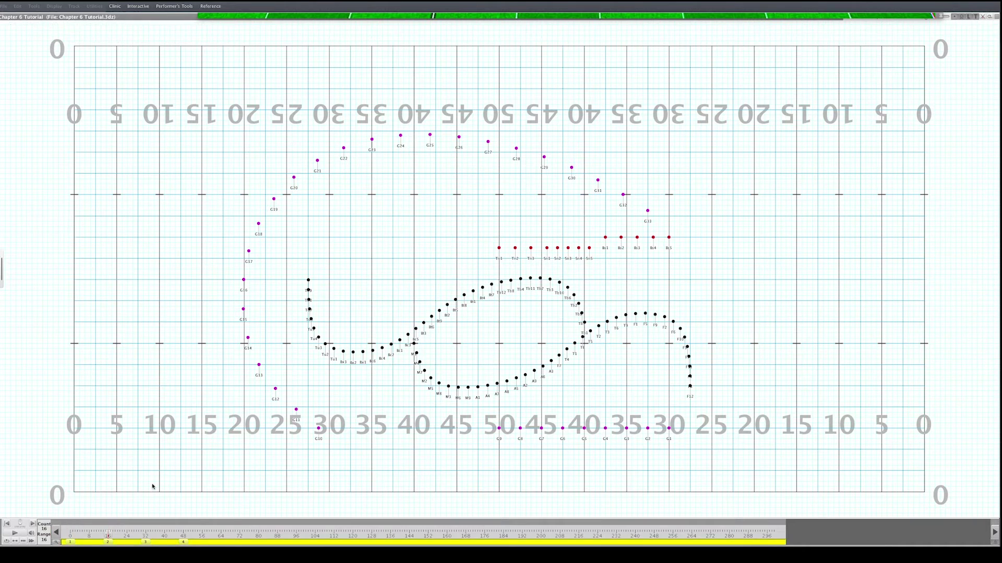
left_click(90, 543)
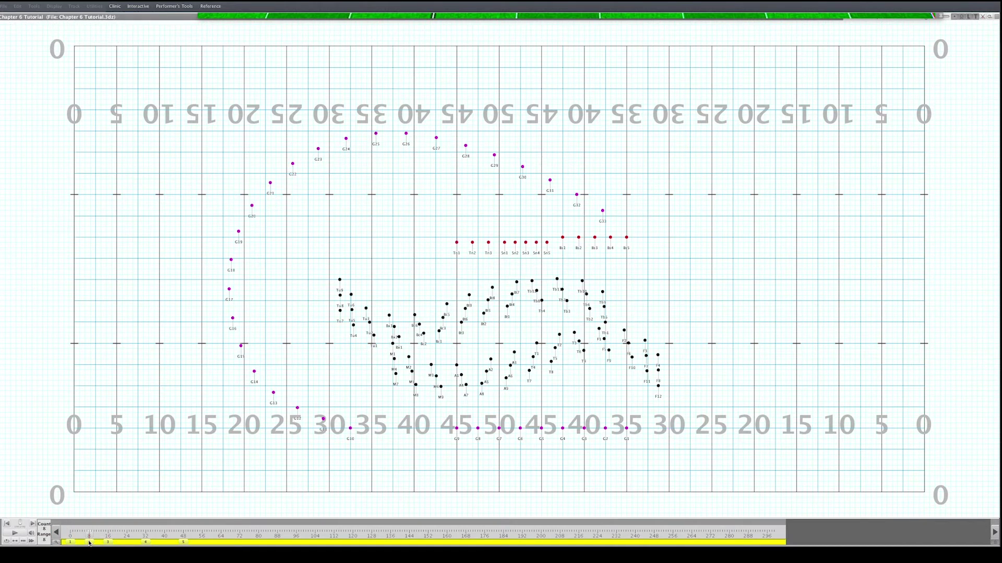
left_click(91, 543)
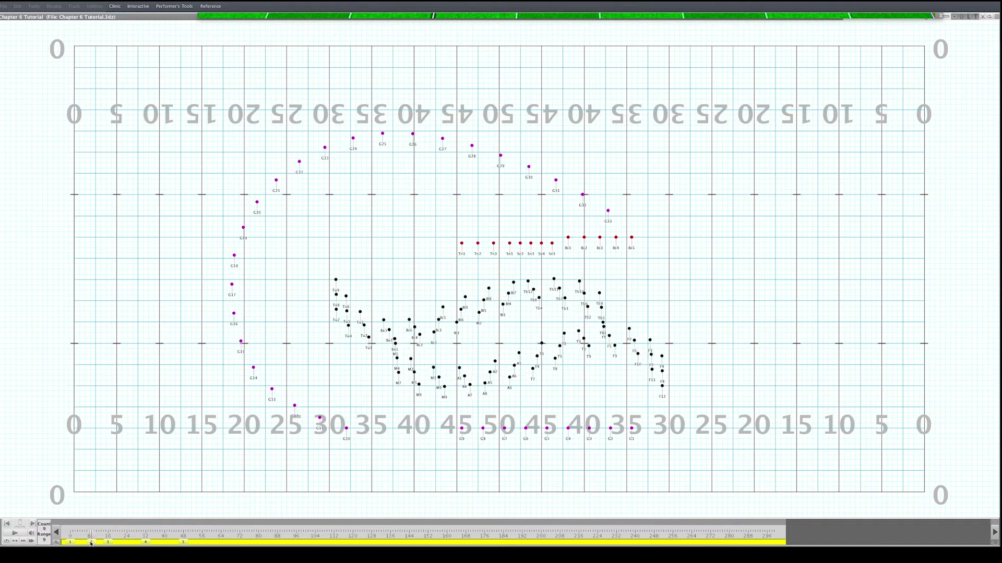
left_click_drag(92, 544, 89, 544)
double_click(89, 544)
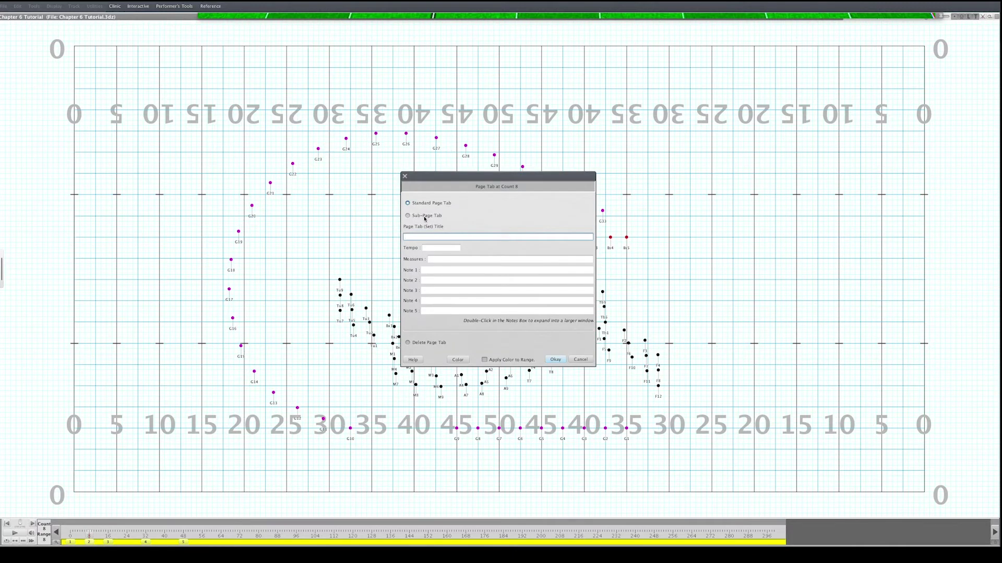
left_click(555, 360)
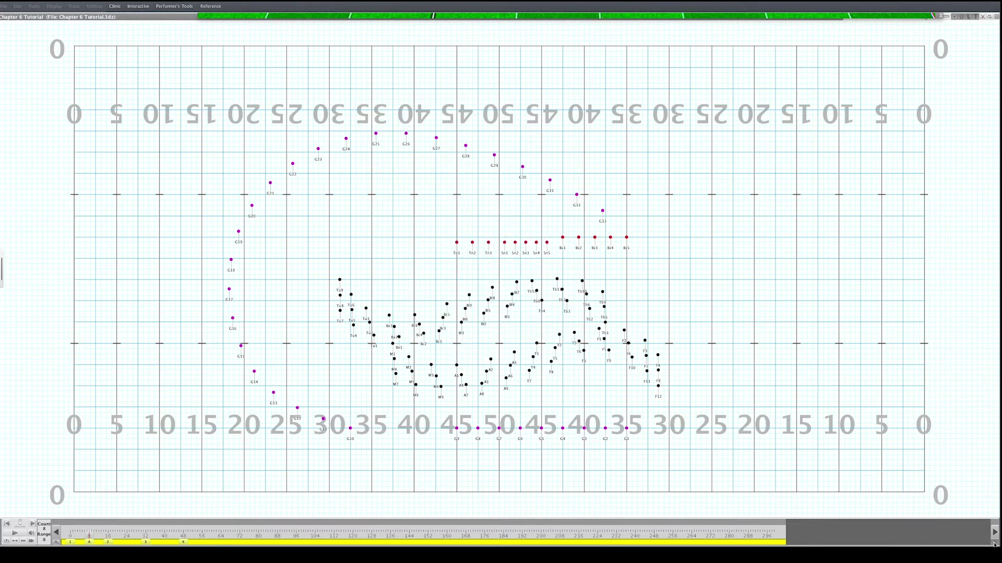
left_click(90, 543)
left_click(90, 543)
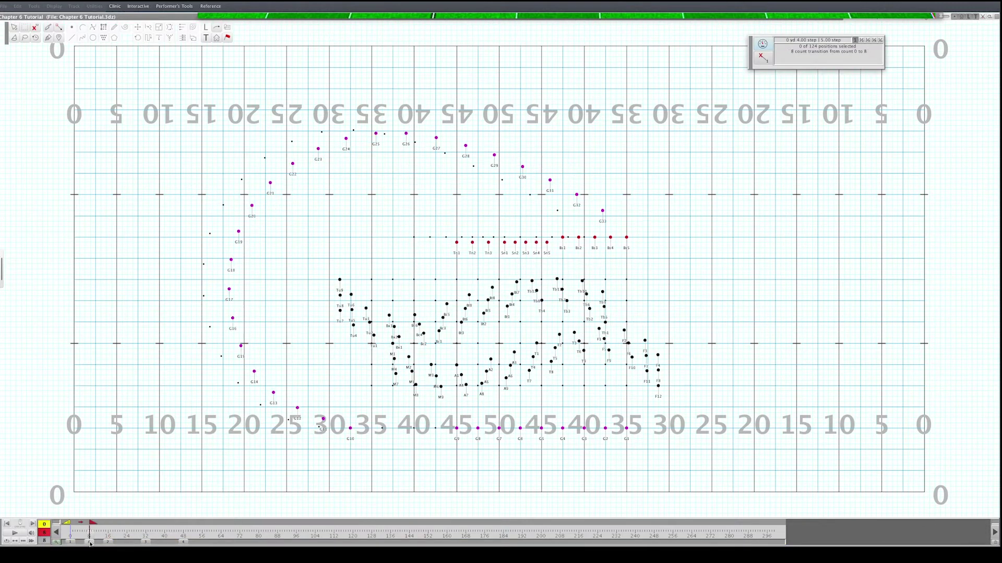
Push the three positions near Tb9 and Tb5 up about two steps
left_click(24, 27)
left_click_drag(601, 292, 613, 331)
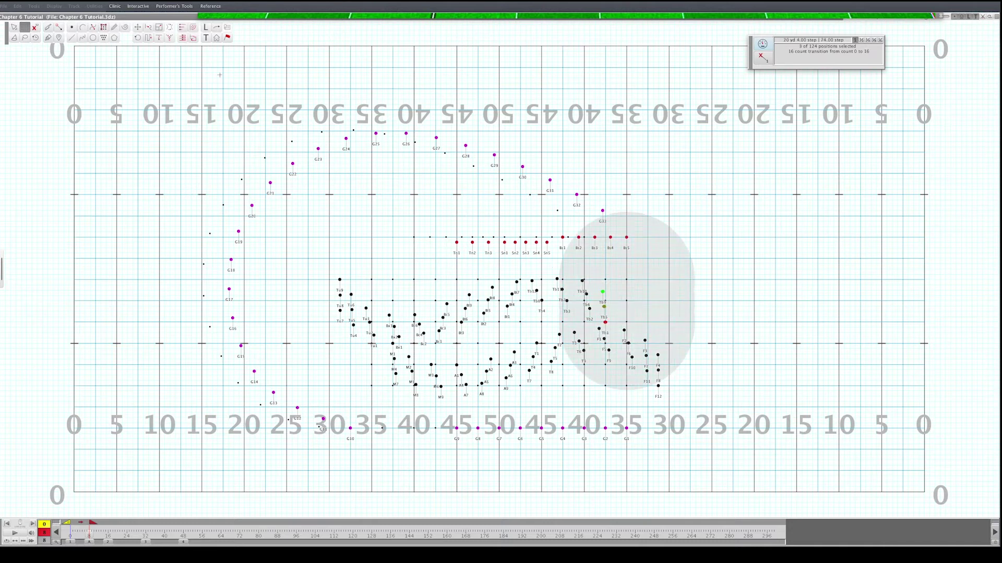
key("p")
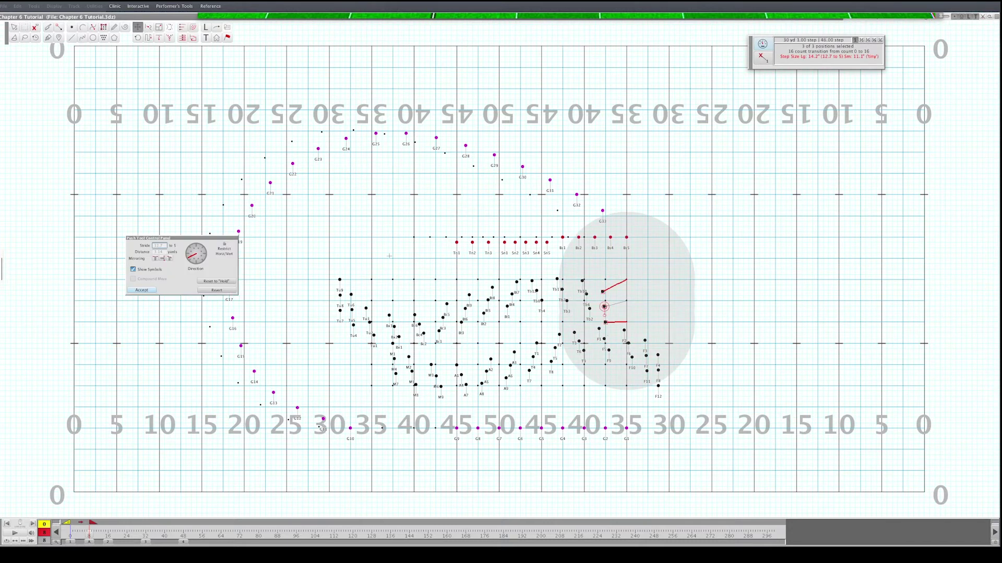
key("Up")
key("Up")
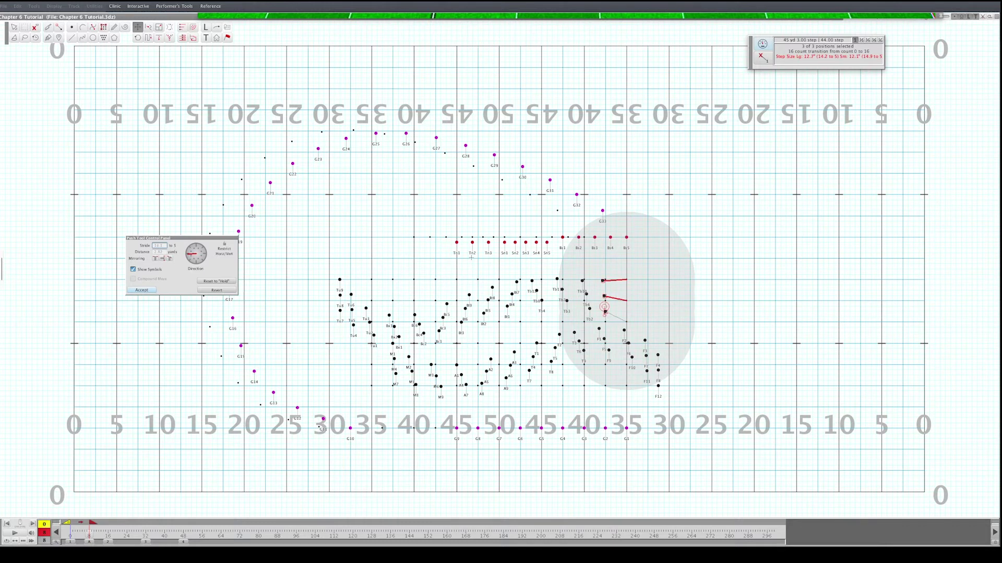
key("Return")
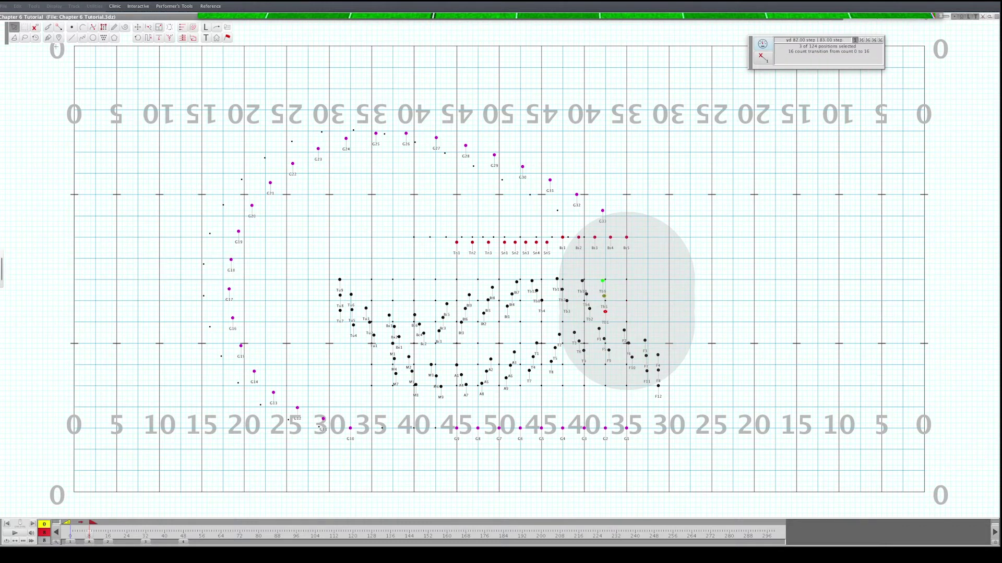
Push the three positions around Tb6 and Tb2 slightly up-left with 1/8-step snapping
left_click(28, 40)
mouse_move(575, 296)
left_mouse_down()
mouse_move(594, 314)
mouse_move(579, 278)
left_mouse_up()
left_click(138, 27)
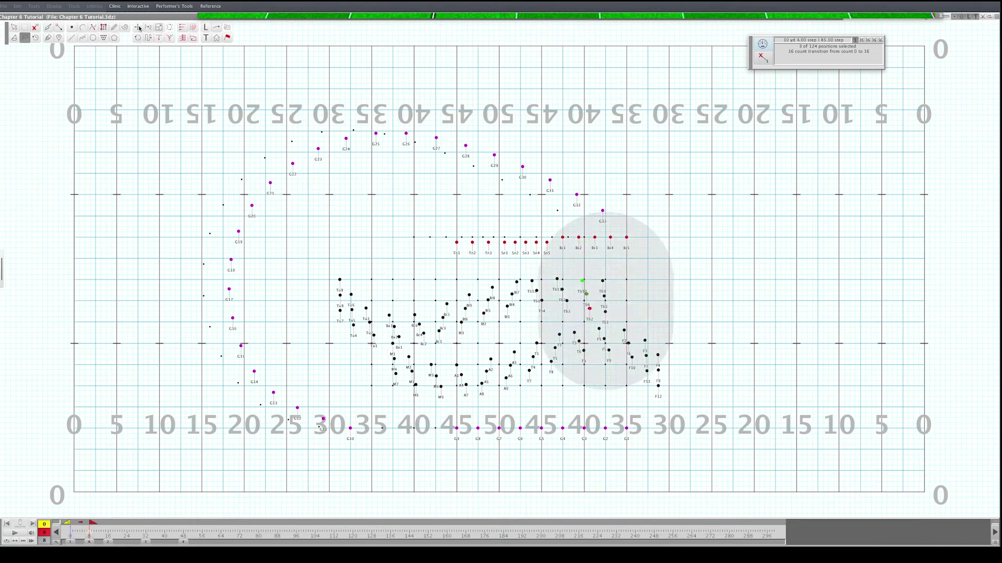
left_click(874, 41)
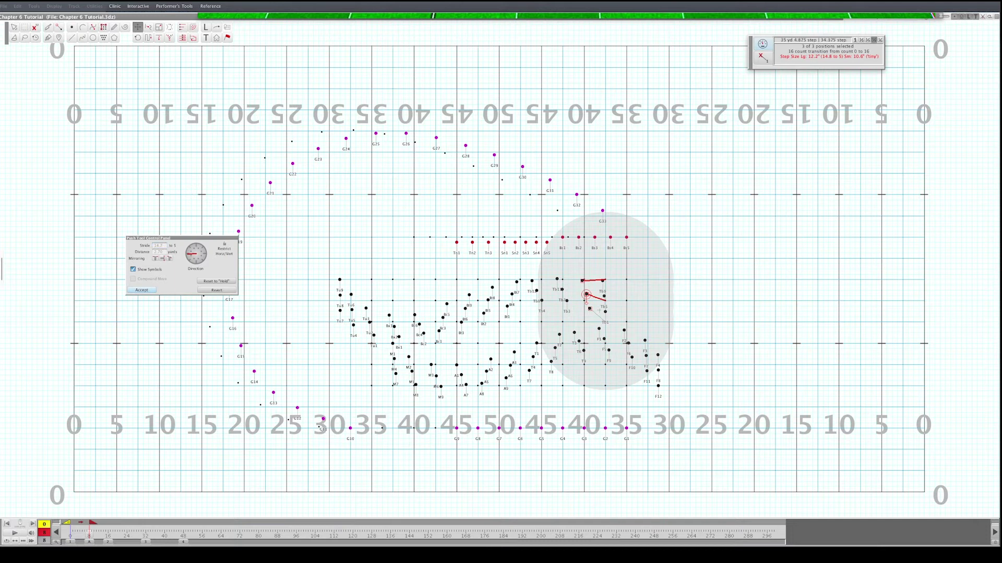
left_click_drag(589, 309, 586, 307)
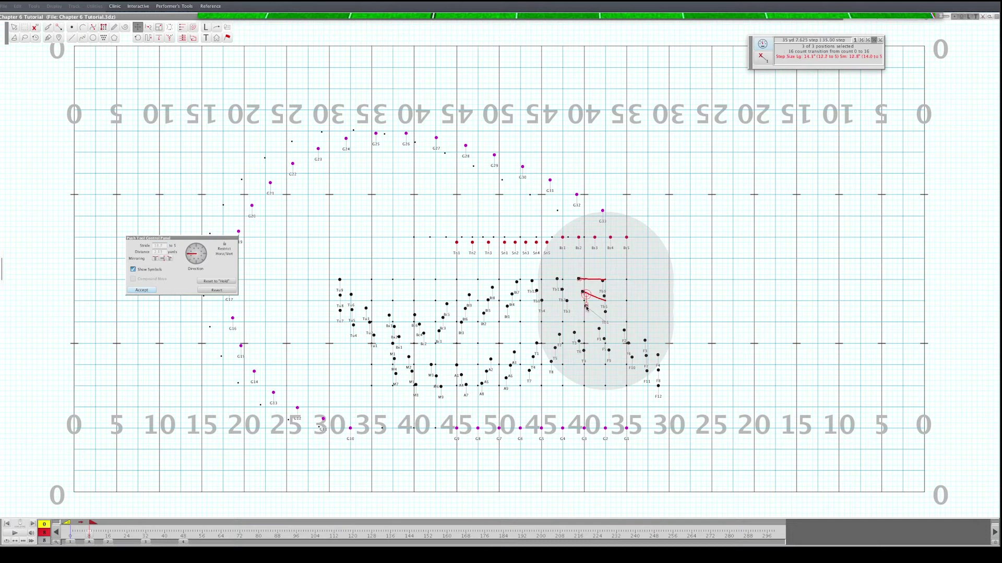
left_click(142, 290)
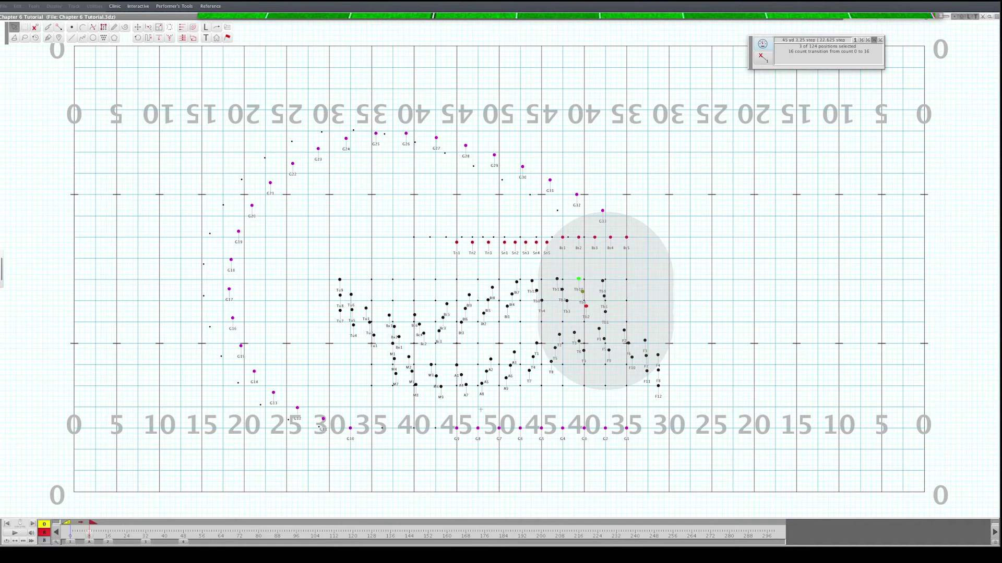
left_click(140, 505)
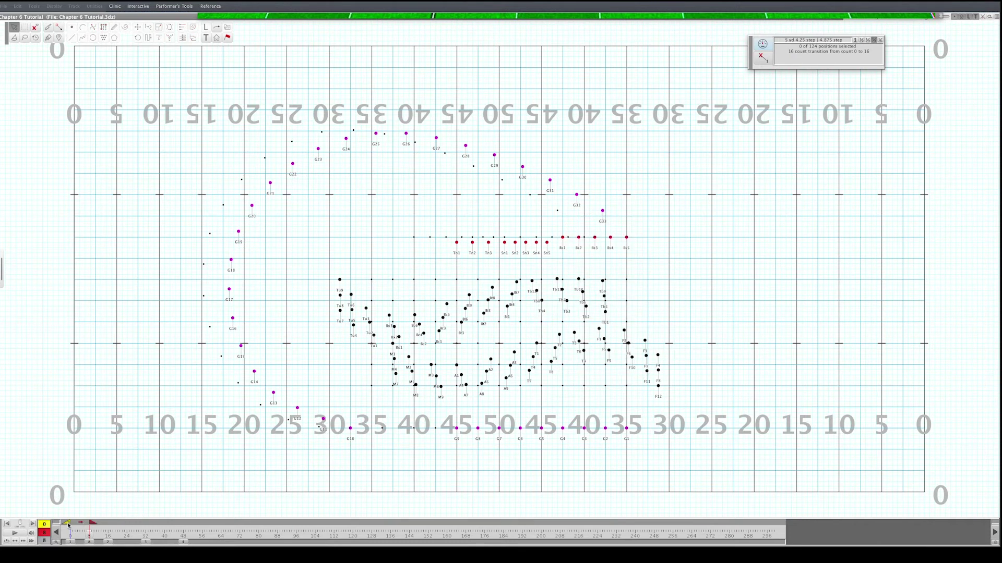
left_click_drag(68, 525, 106, 526)
Replay the transition in 3D from count 0 through count 16
left_click(108, 541)
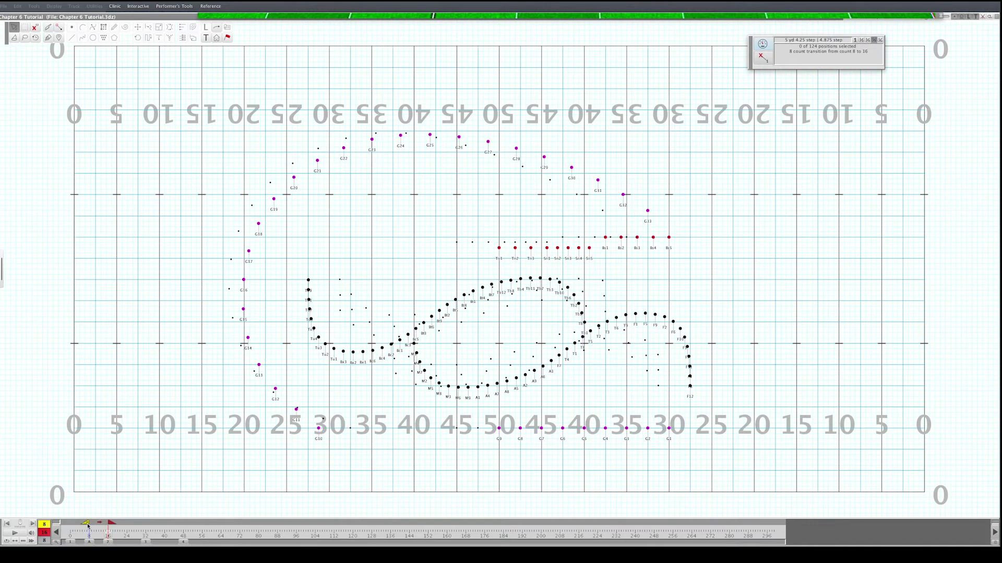
left_click_drag(67, 525, 68, 525)
left_click(493, 16)
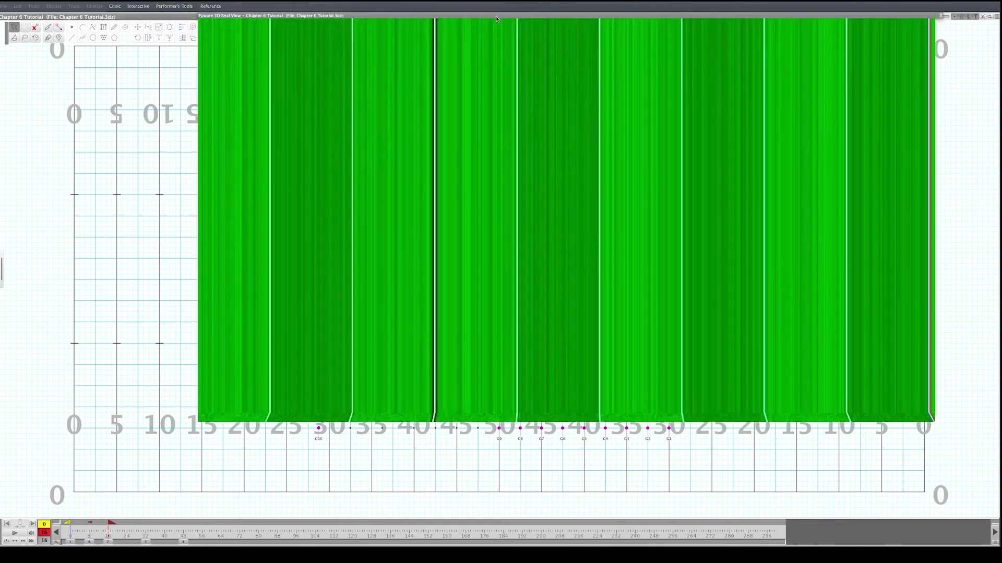
left_click(14, 533)
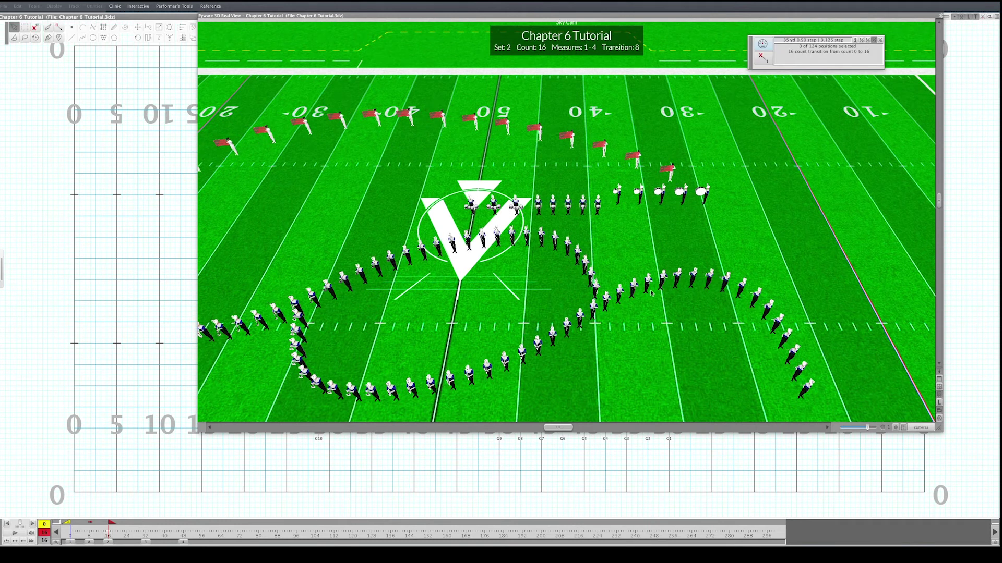
Undo the count-8 page tab and move to count 16 of the transition
left_click(576, 18)
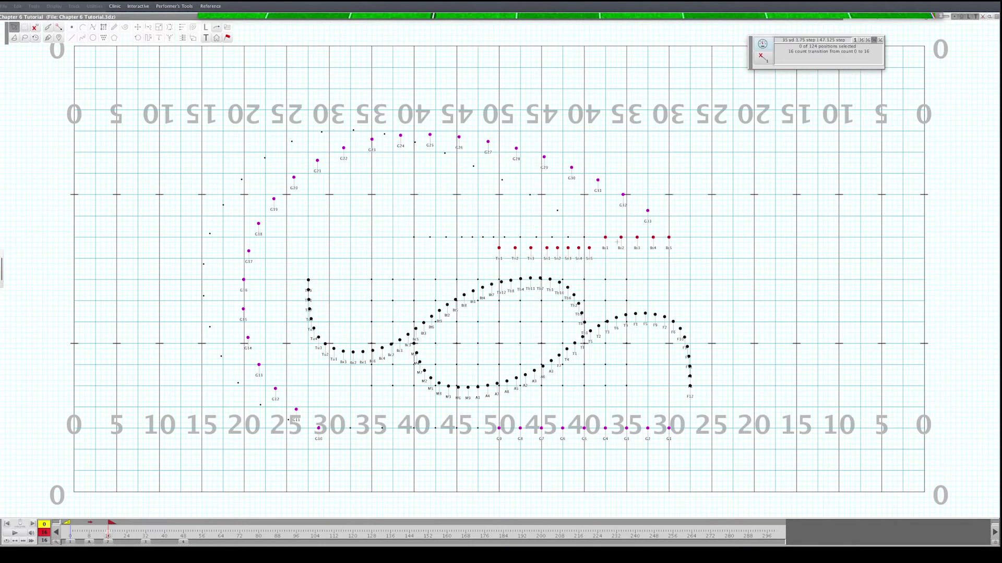
key("super+z")
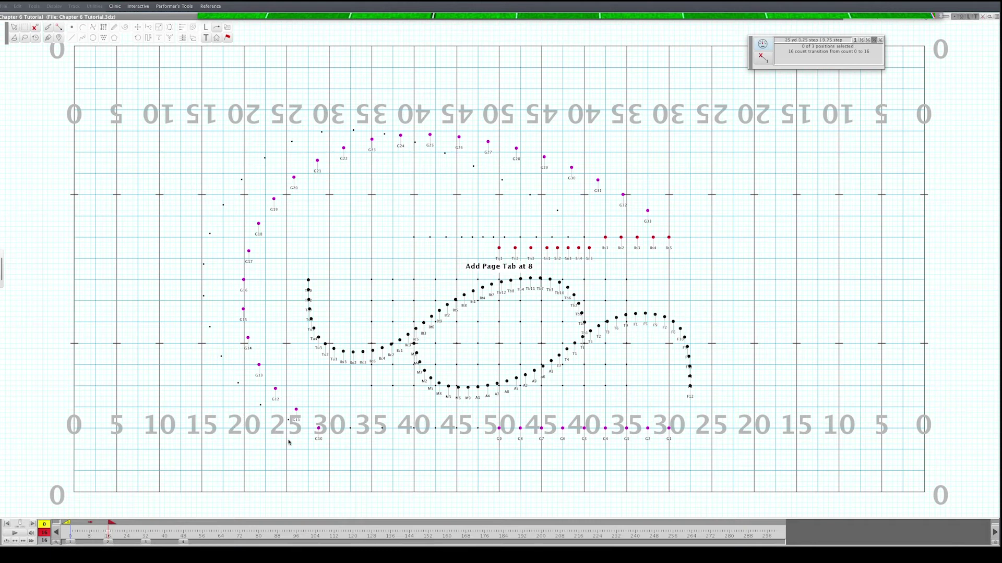
left_click_drag(110, 524, 71, 525)
left_click(107, 541)
Curve the three trombones' travel path with two bend points
left_click(25, 27)
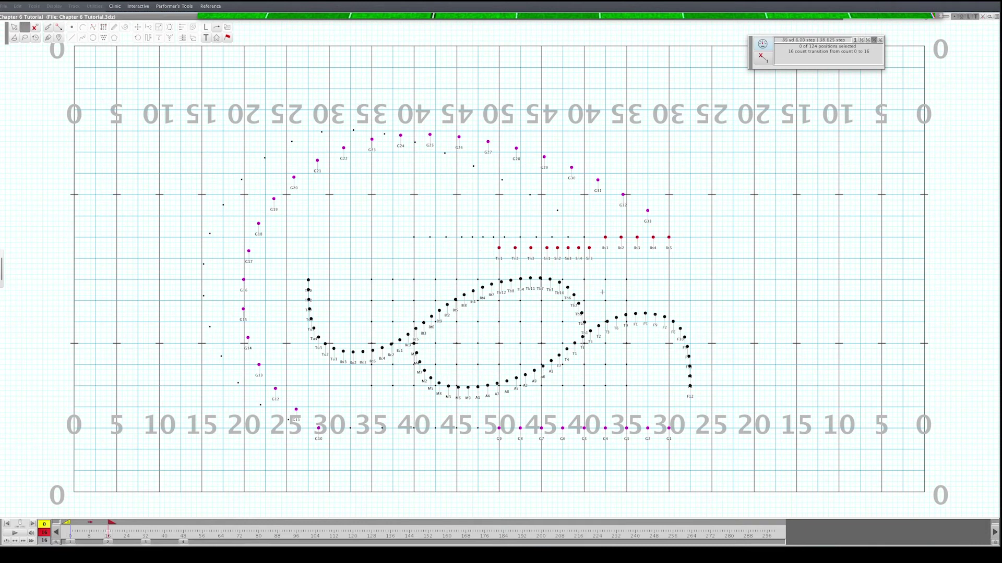
left_click_drag(576, 301, 589, 327)
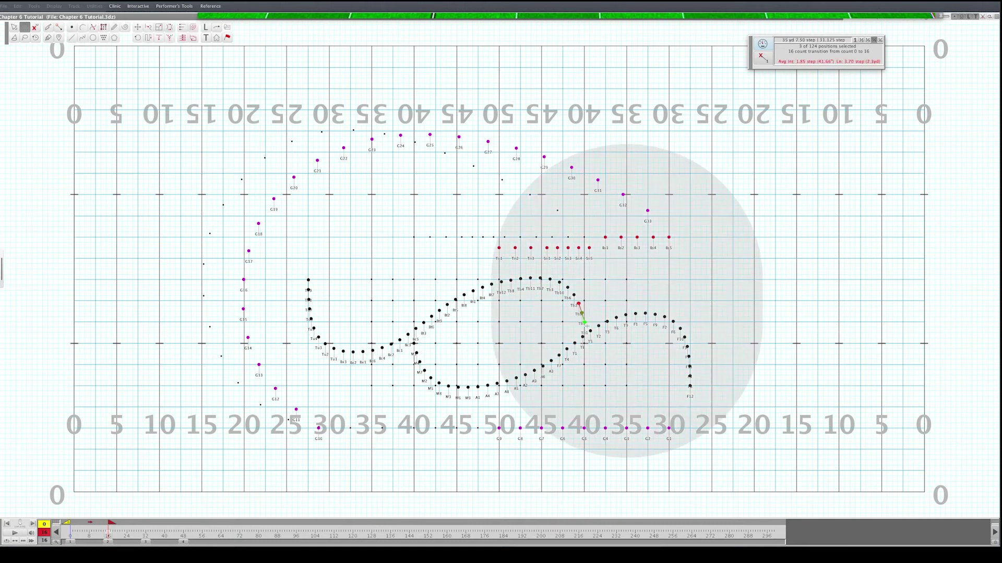
left_click(159, 38)
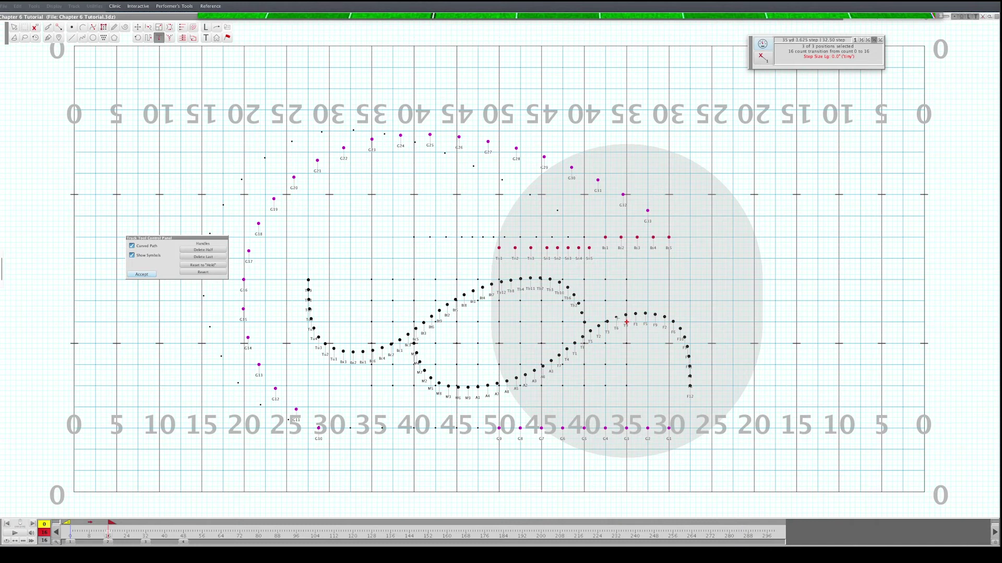
left_click(606, 312)
left_click(584, 322)
left_click(141, 274)
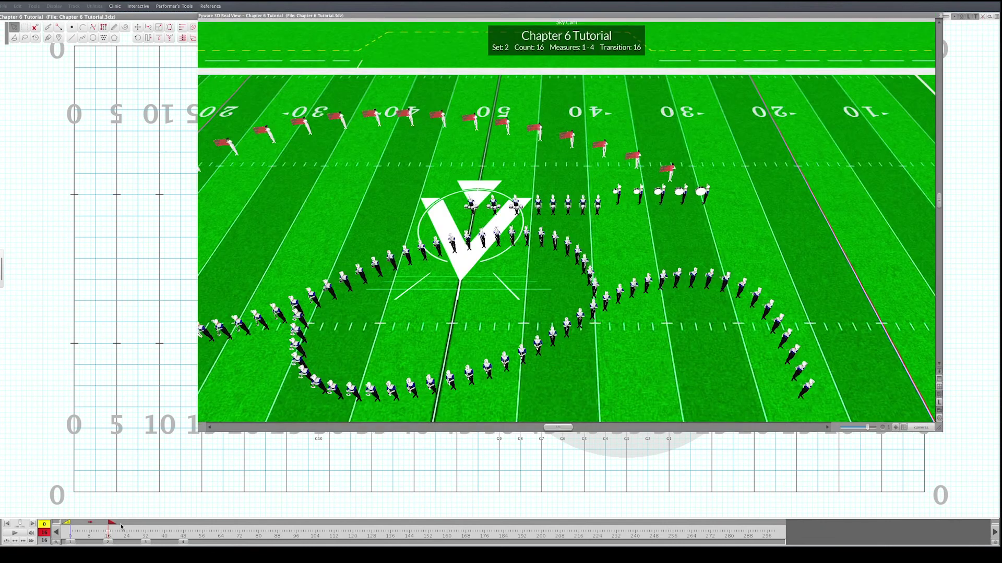
Play the curved-path transition in 3D, then collapse the 3D view back to the chart
left_click(15, 533)
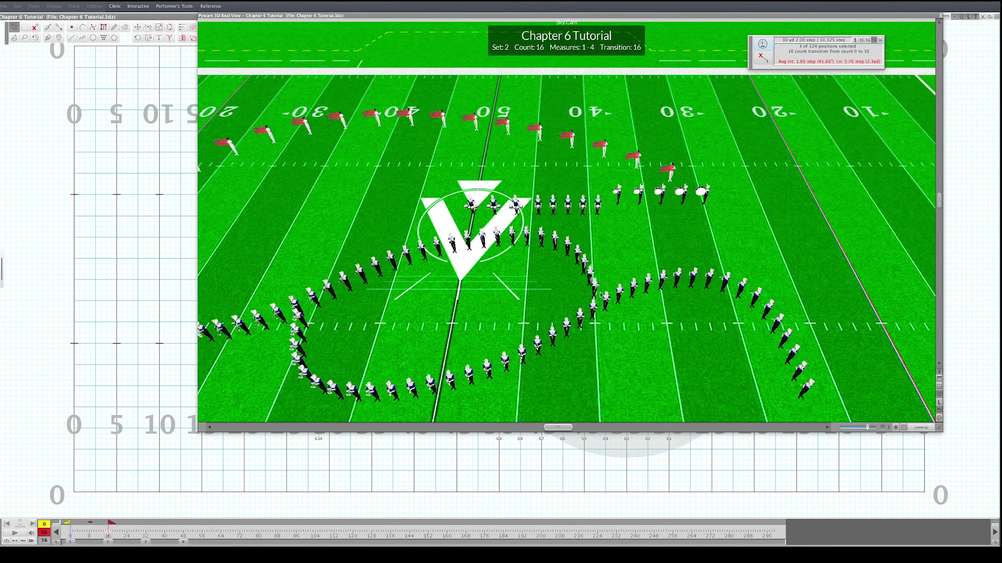
double_click(571, 17)
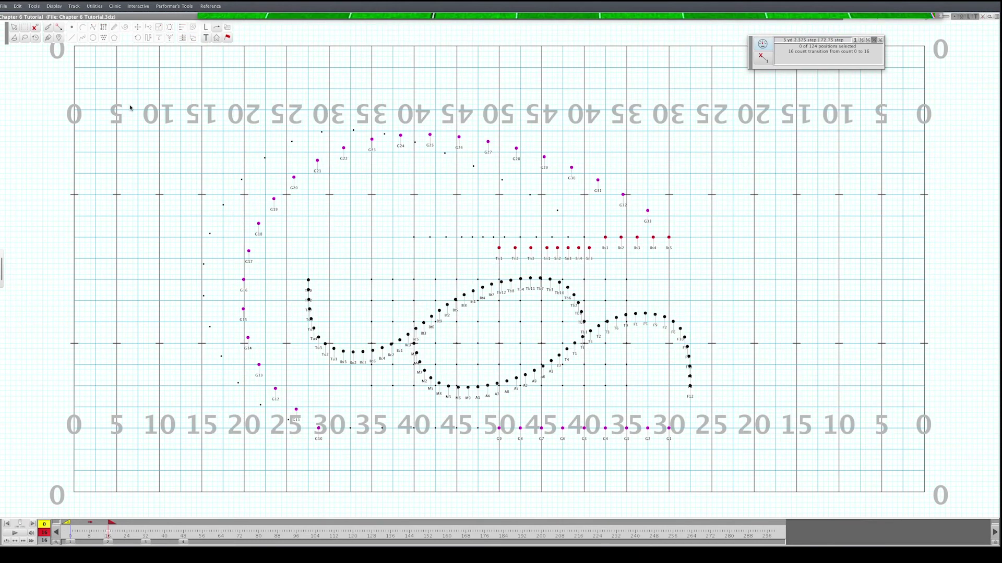
Enter 'Tb1, Tb5, Tb9 take a curved path, see arrow.' as Note 1 for measures 1–4
left_click(94, 6)
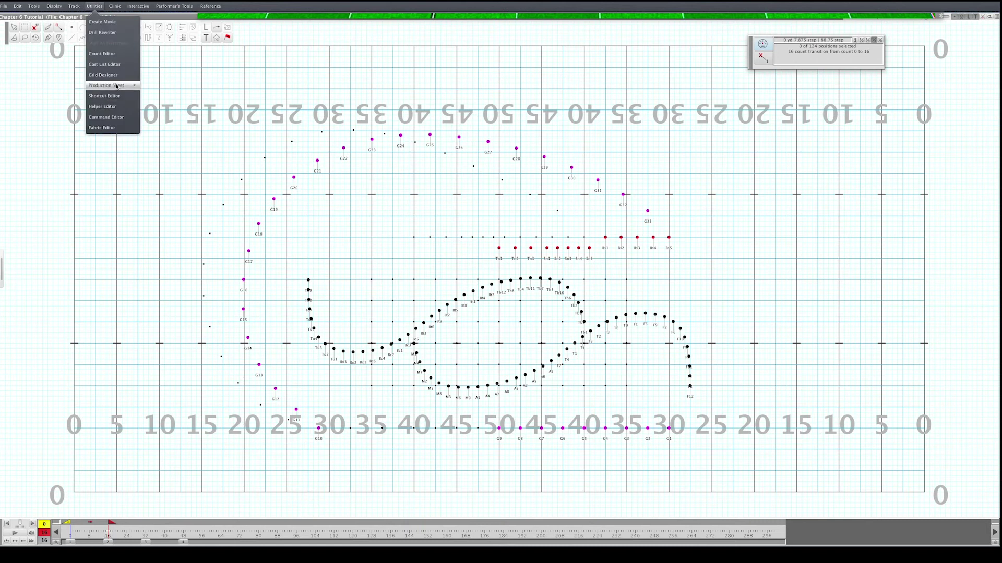
mouse_move(128, 85)
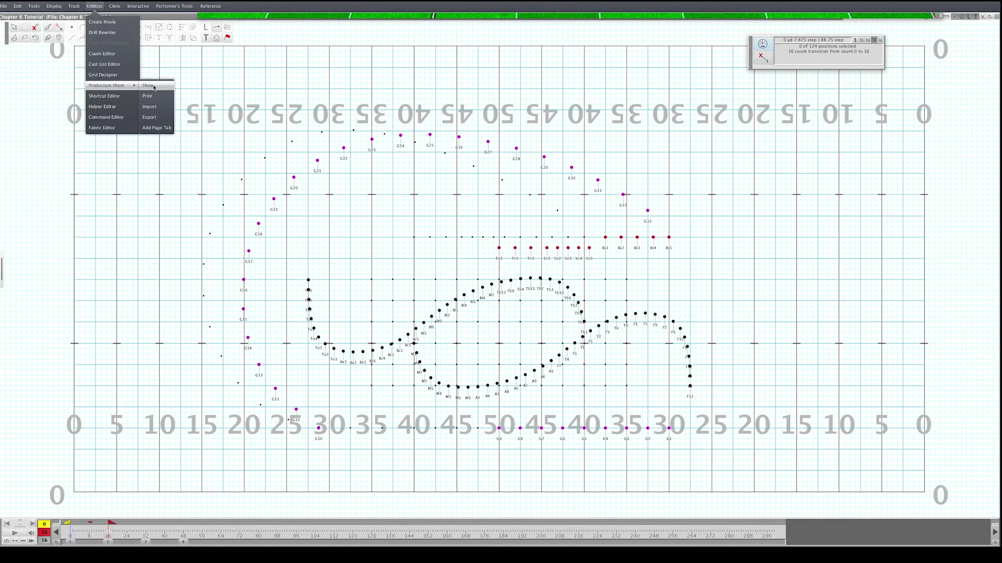
left_click(149, 86)
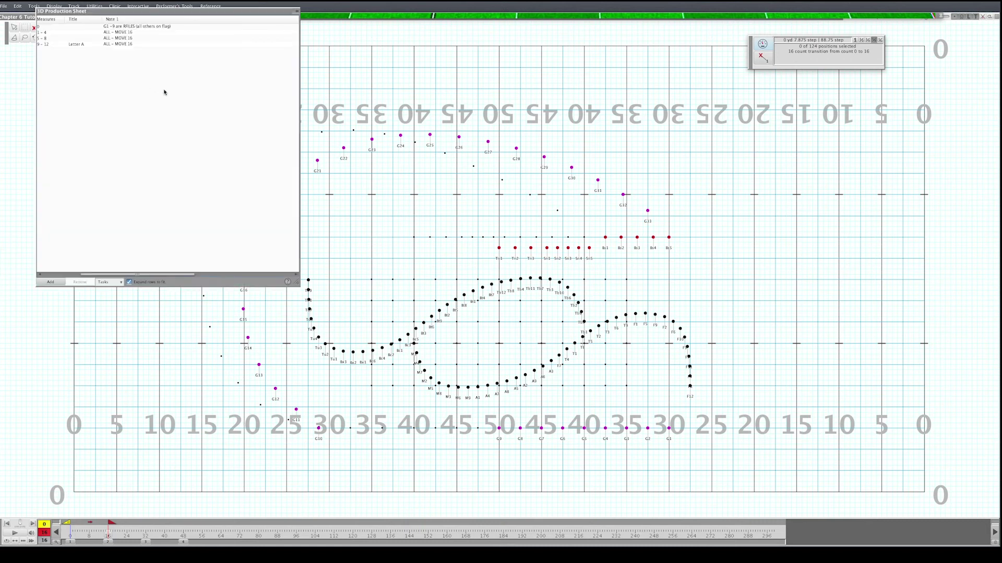
left_click(163, 32)
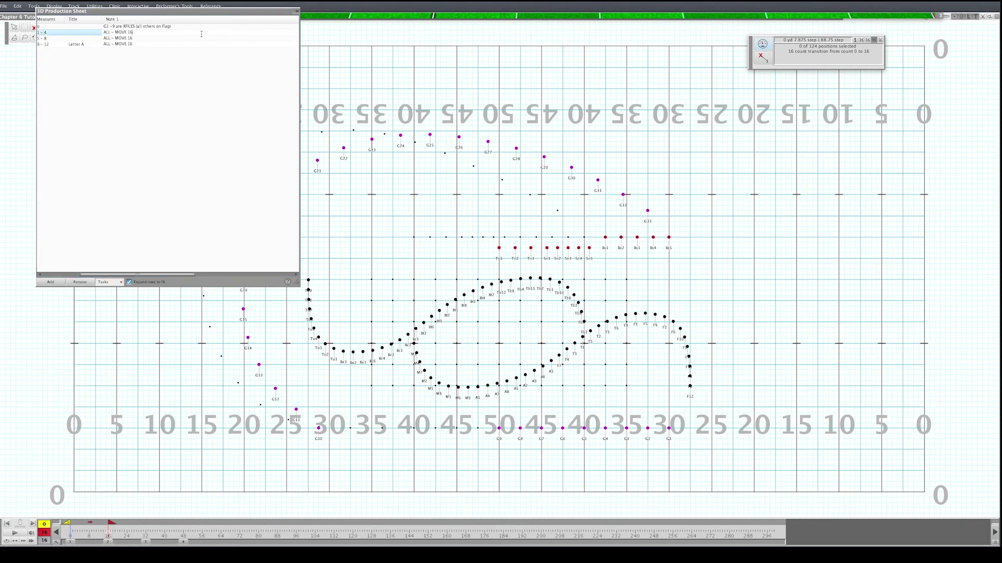
double_click(163, 32)
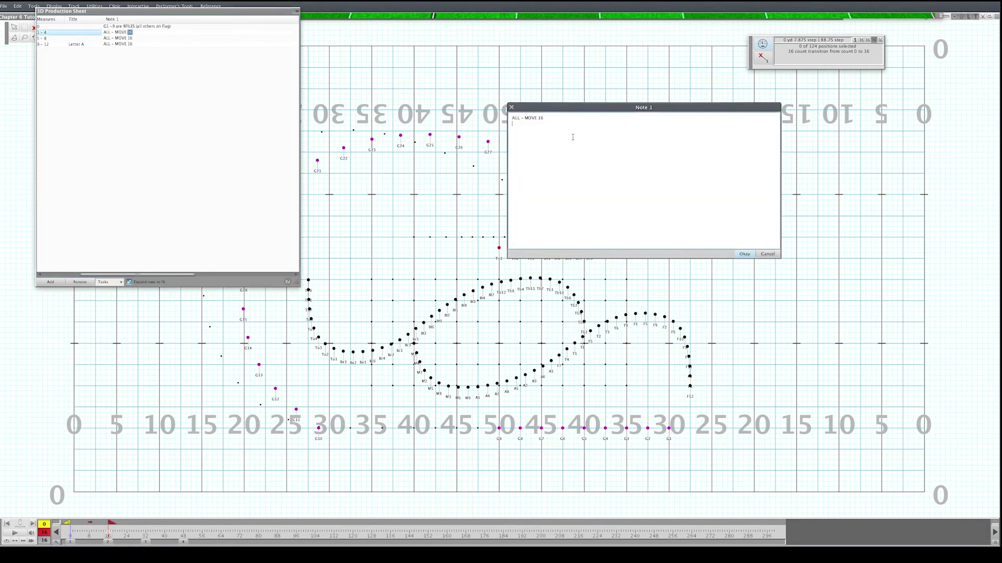
type("Tb1, Tb5, Tb9 take a curved path, see arrow.")
key("Return")
Draw a curved multi-point arrow beside the trombones on the right of the field
left_click(297, 11)
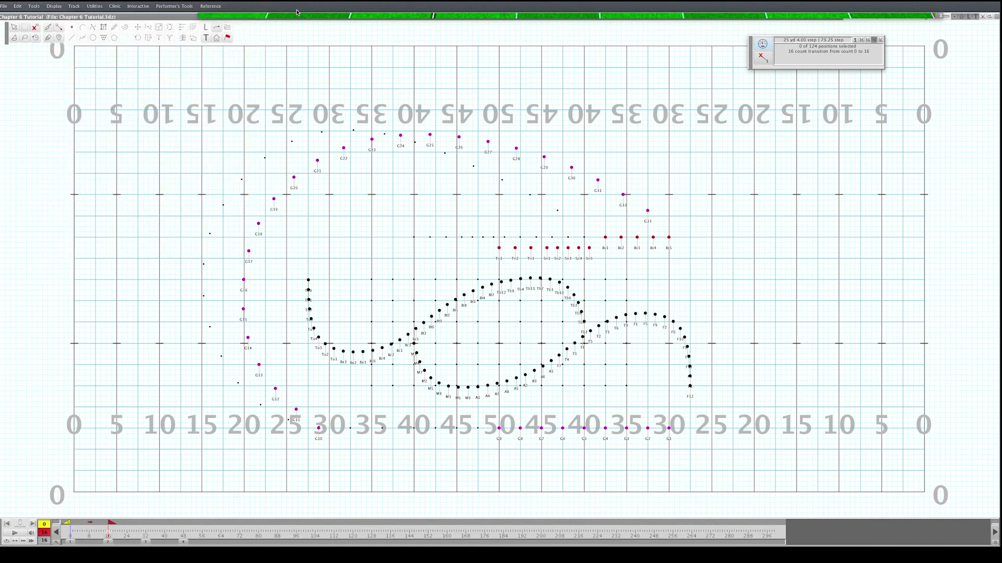
left_click(217, 29)
left_click(158, 259)
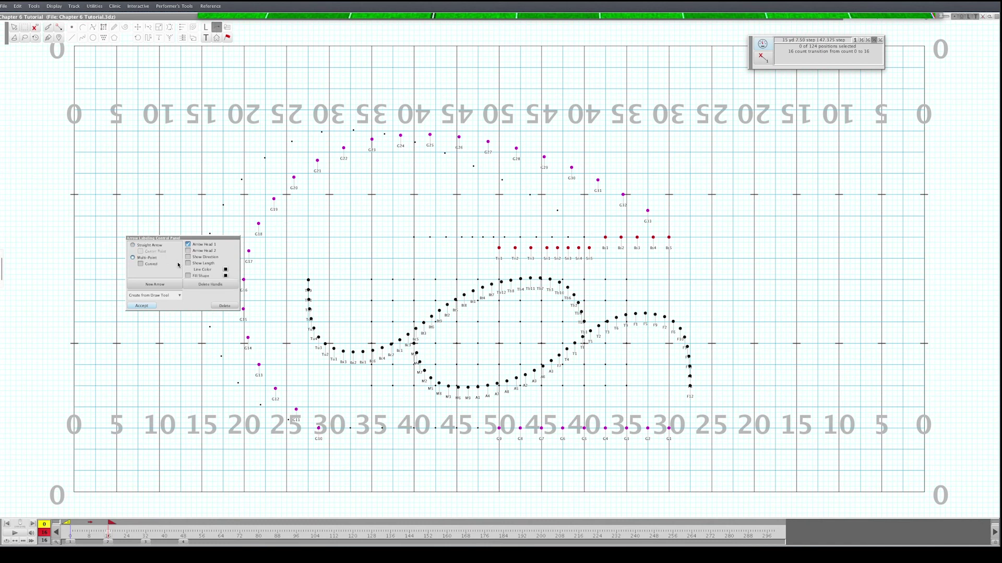
left_click(141, 264)
left_click(608, 309)
left_click(592, 314)
left_click_drag(609, 309, 613, 309)
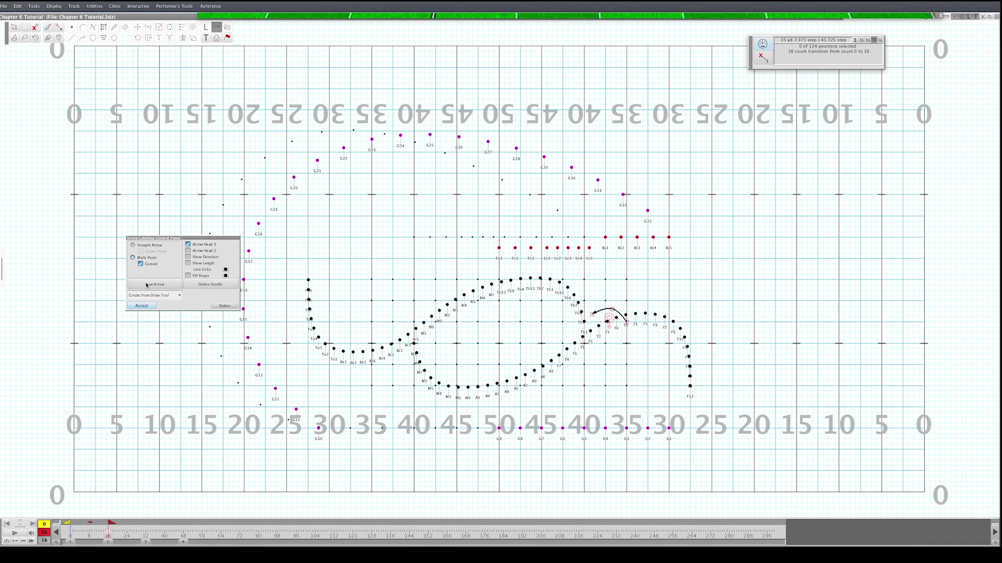
left_click(140, 306)
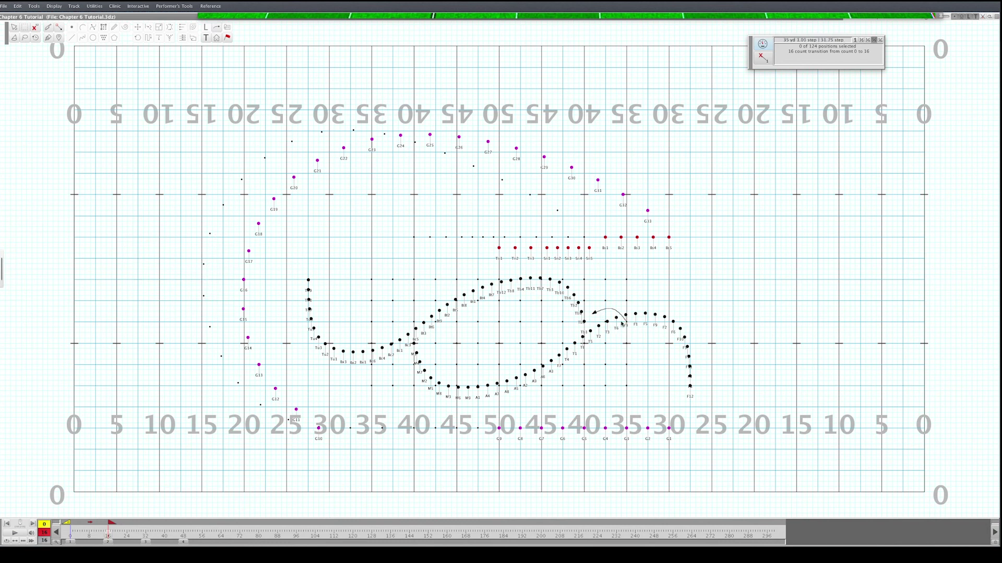